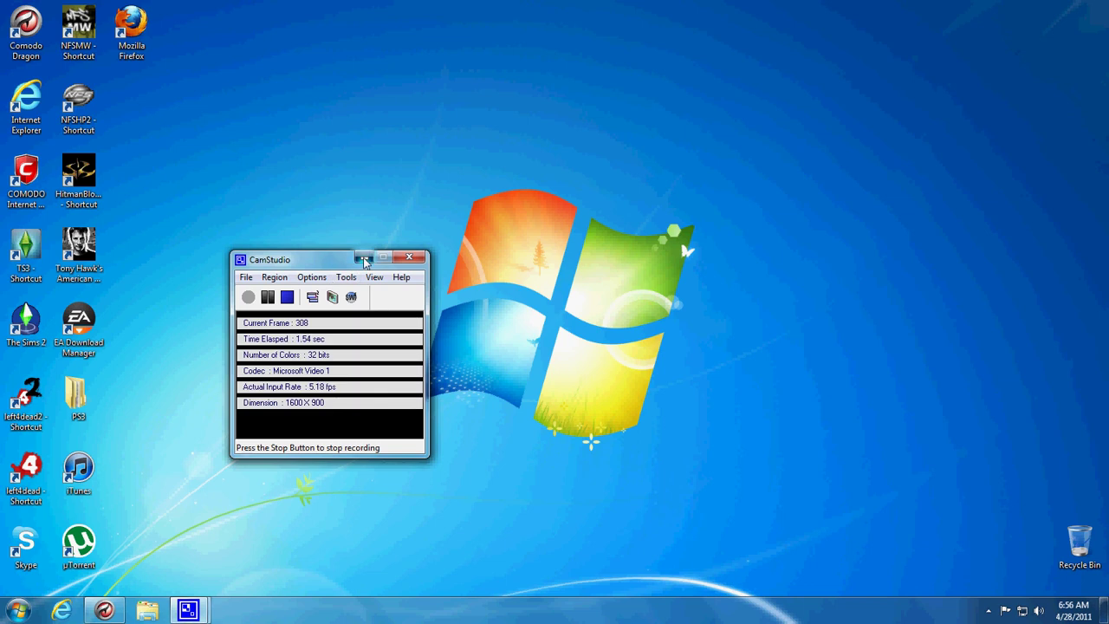
Minimize the CamStudio window and bring up the desktop's right-click context menu.
click(364, 259)
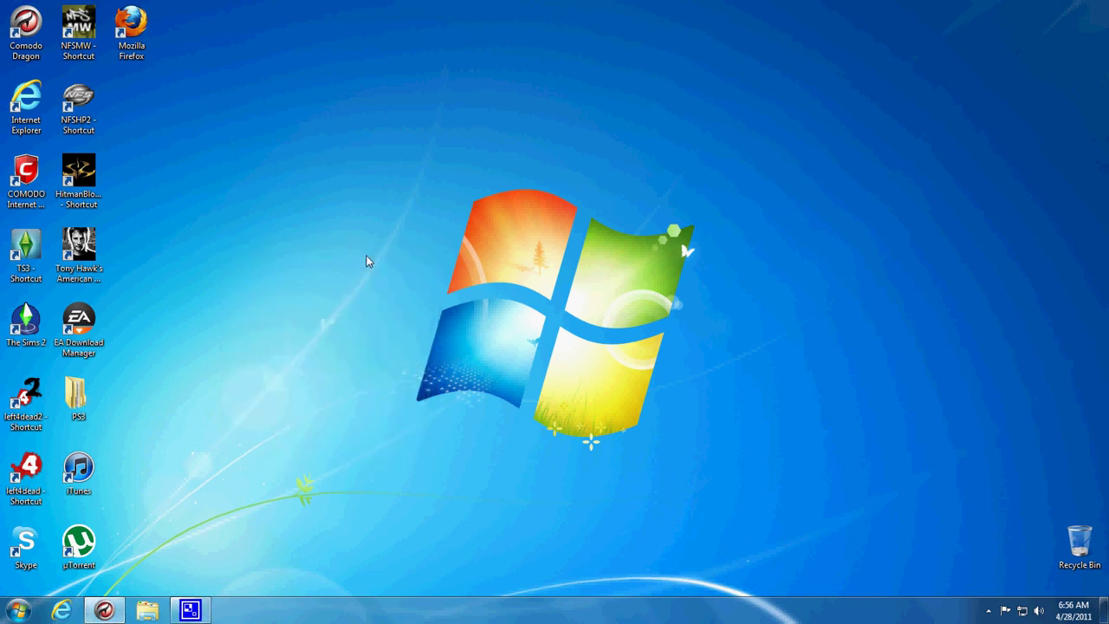
right_click(517, 258)
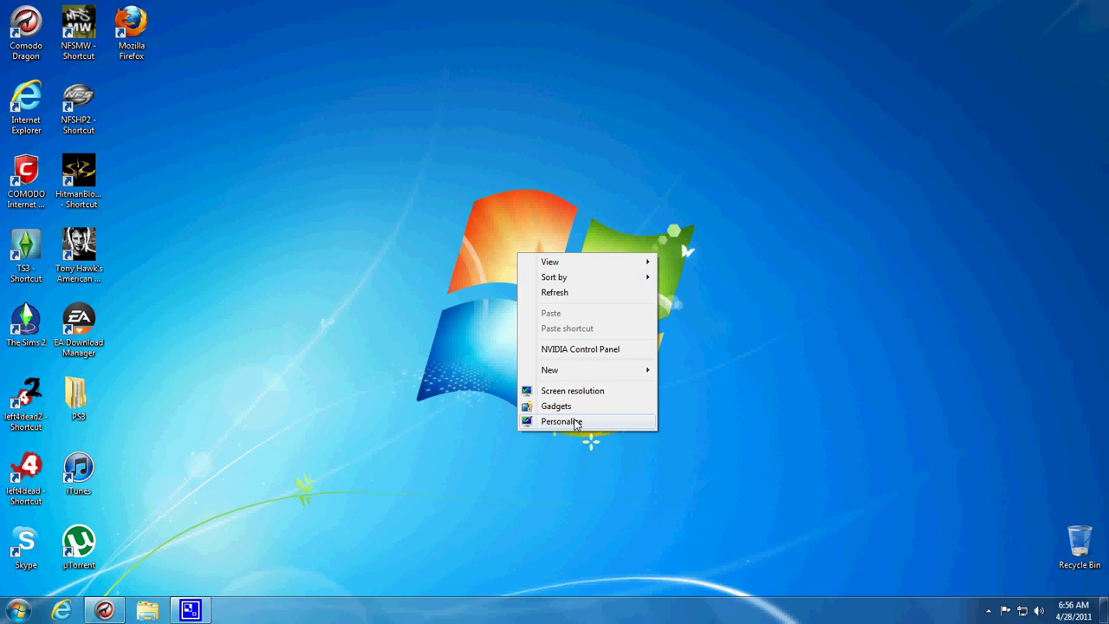
click(517, 480)
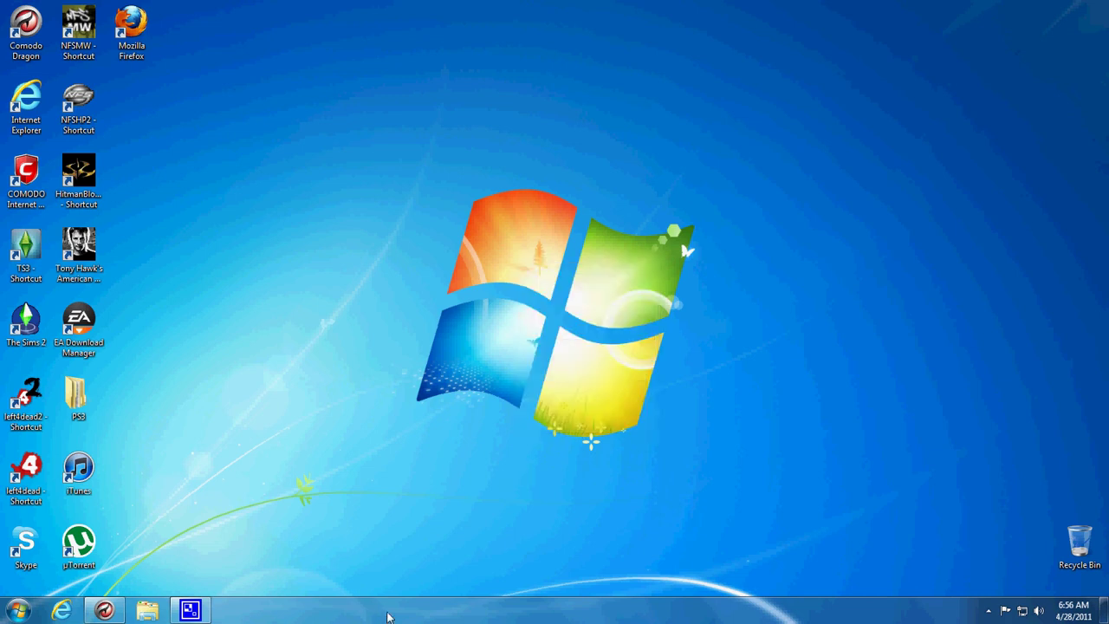
right_click(625, 364)
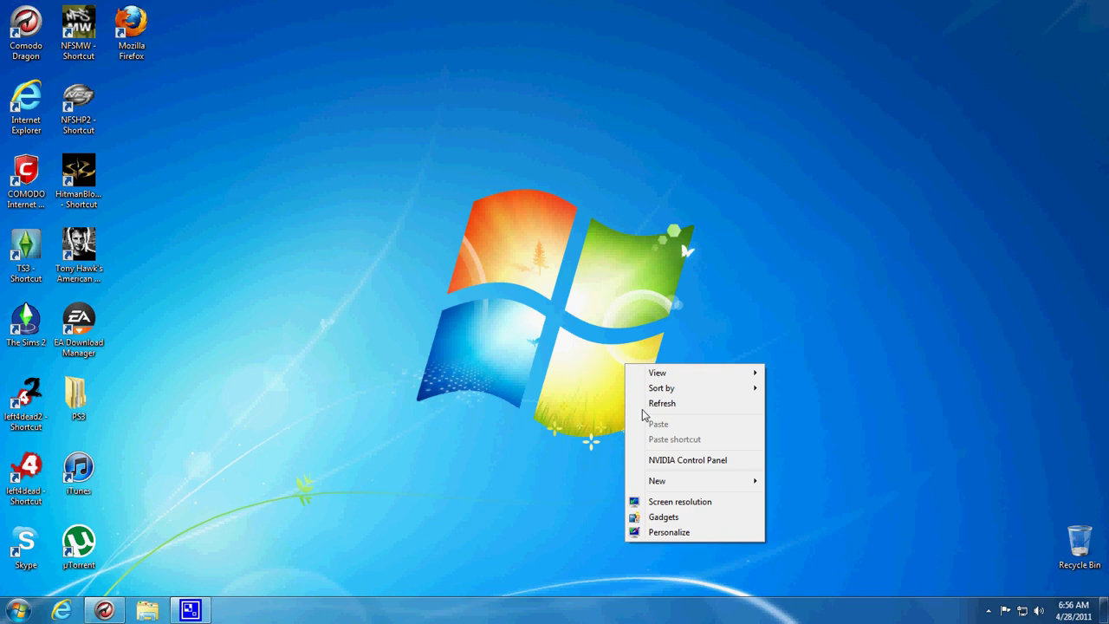
click(529, 409)
right_click(561, 407)
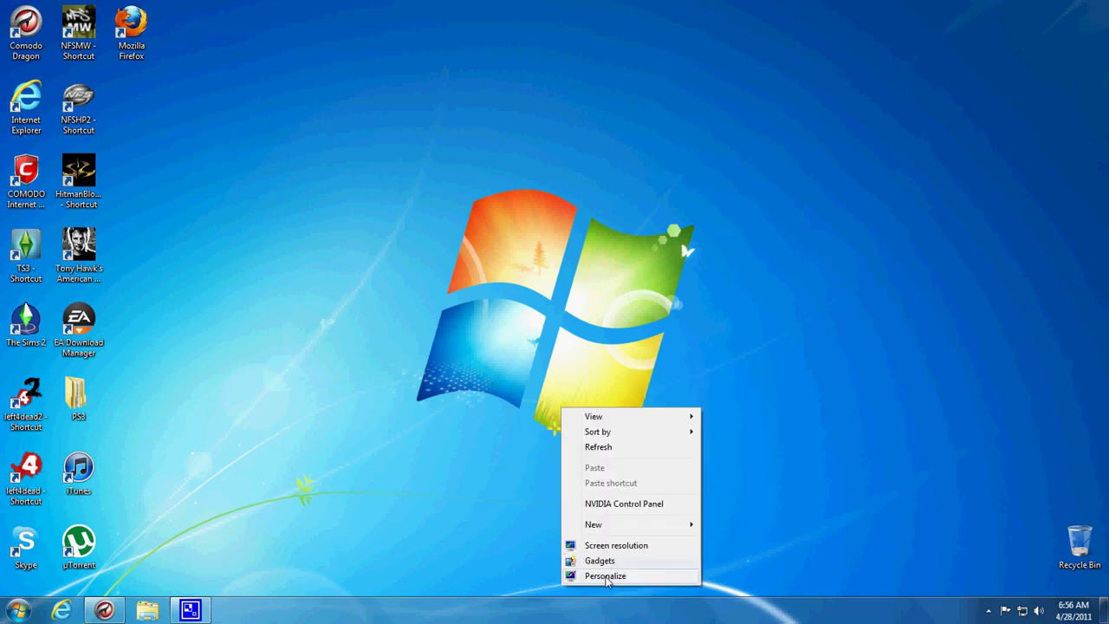
Choose Personalize and scroll through the Aero, Basic and High Contrast theme lists.
click(605, 576)
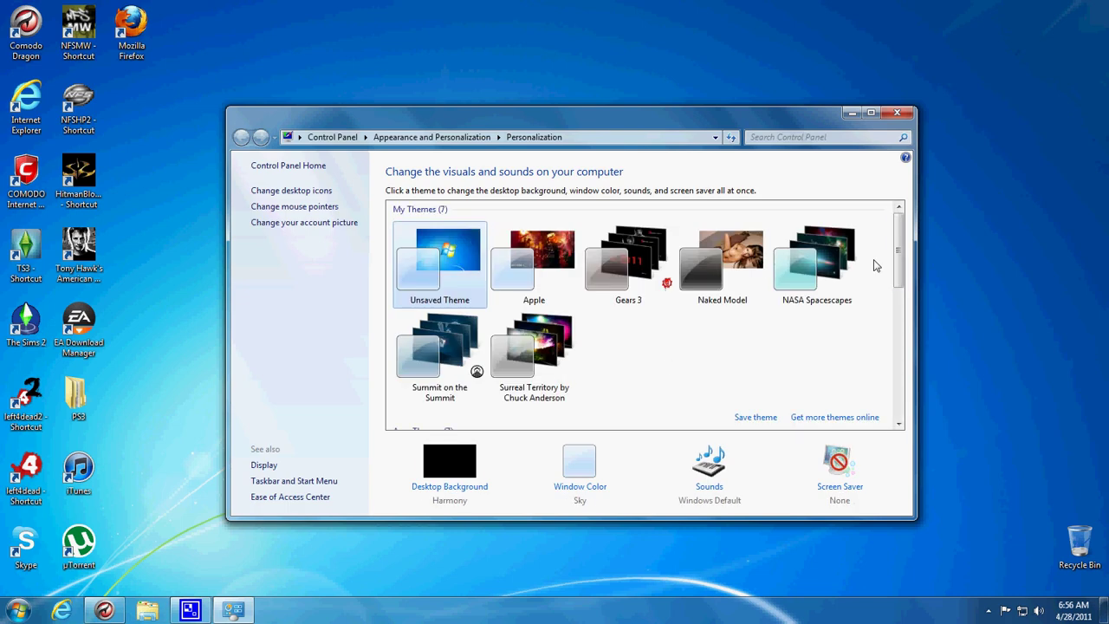
drag(898, 248, 891, 384)
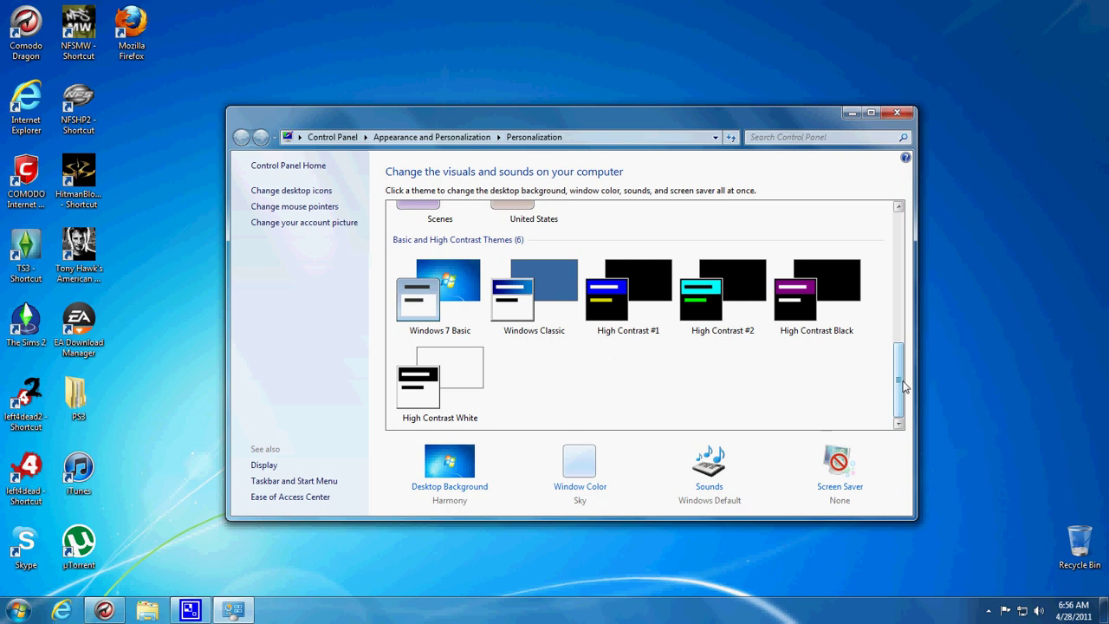
drag(902, 381, 906, 316)
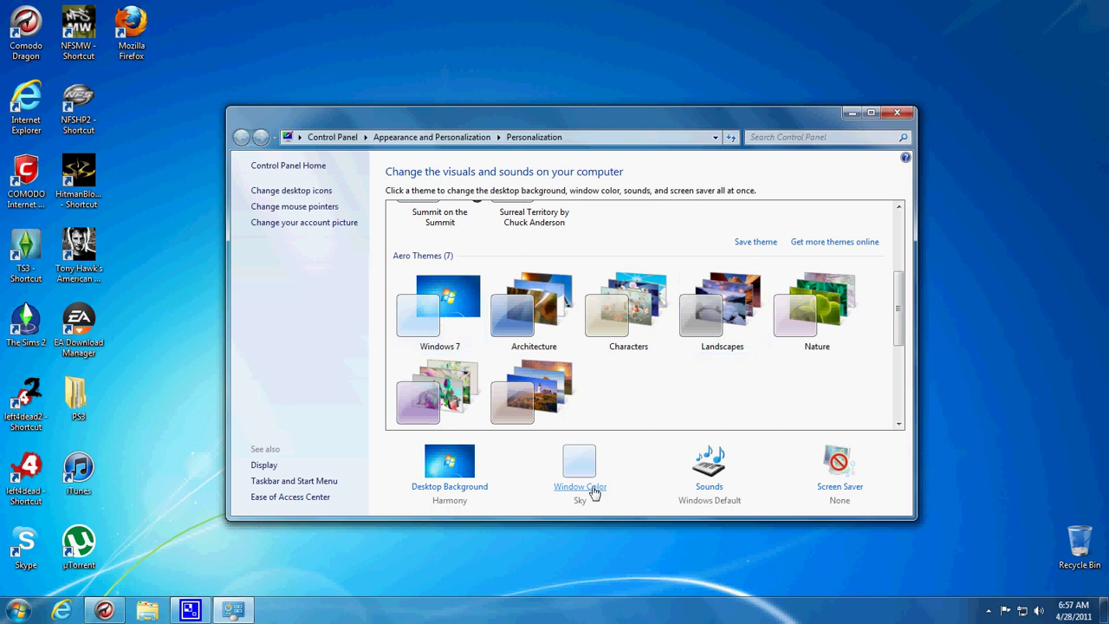
scroll(898, 290, down, 5)
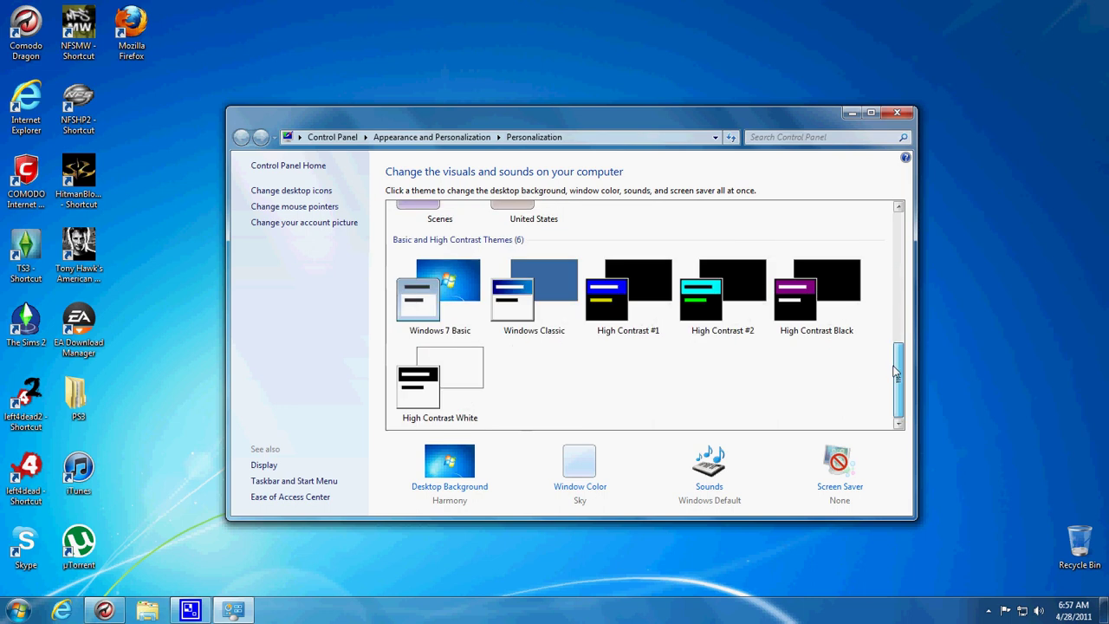
Apply Windows 7 Basic, glance at the Color 1 palette in Window Color, then close unchanged.
click(462, 302)
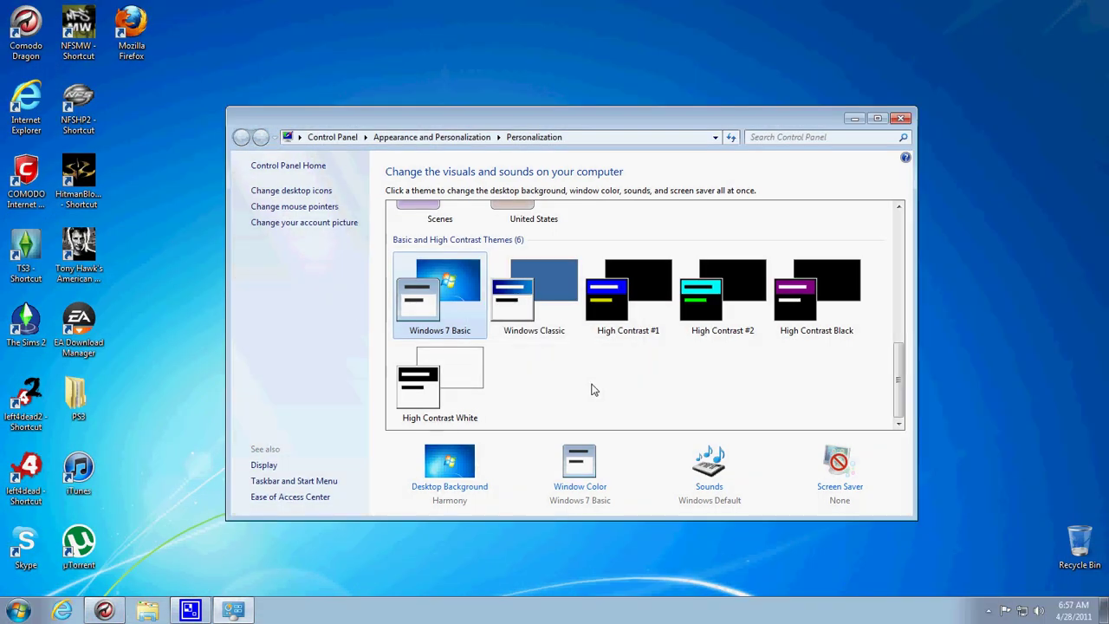
click(579, 486)
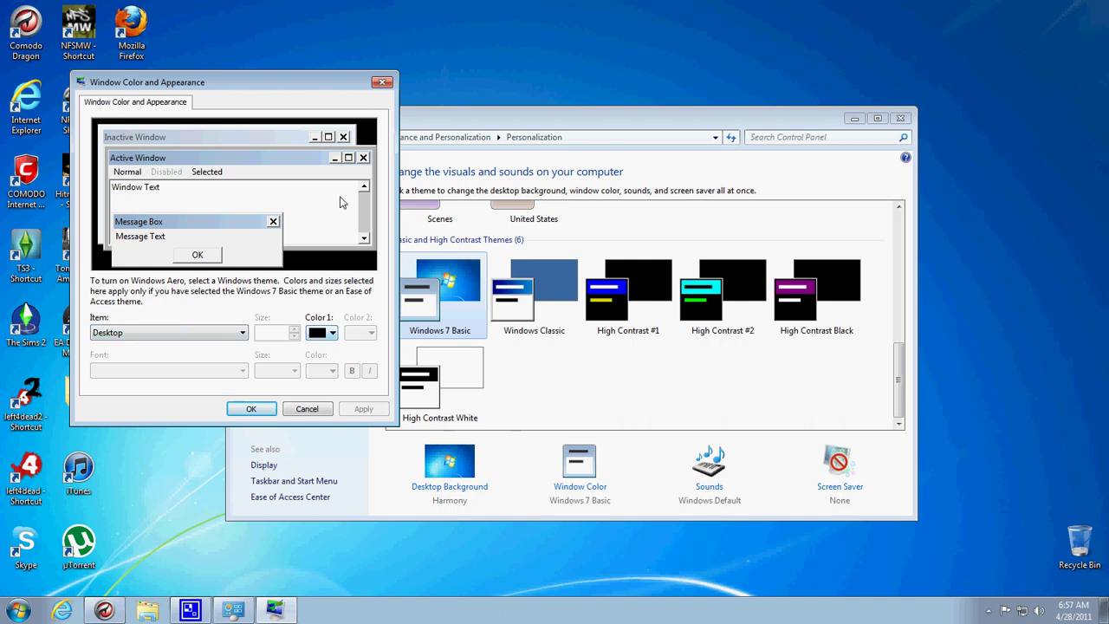
click(331, 333)
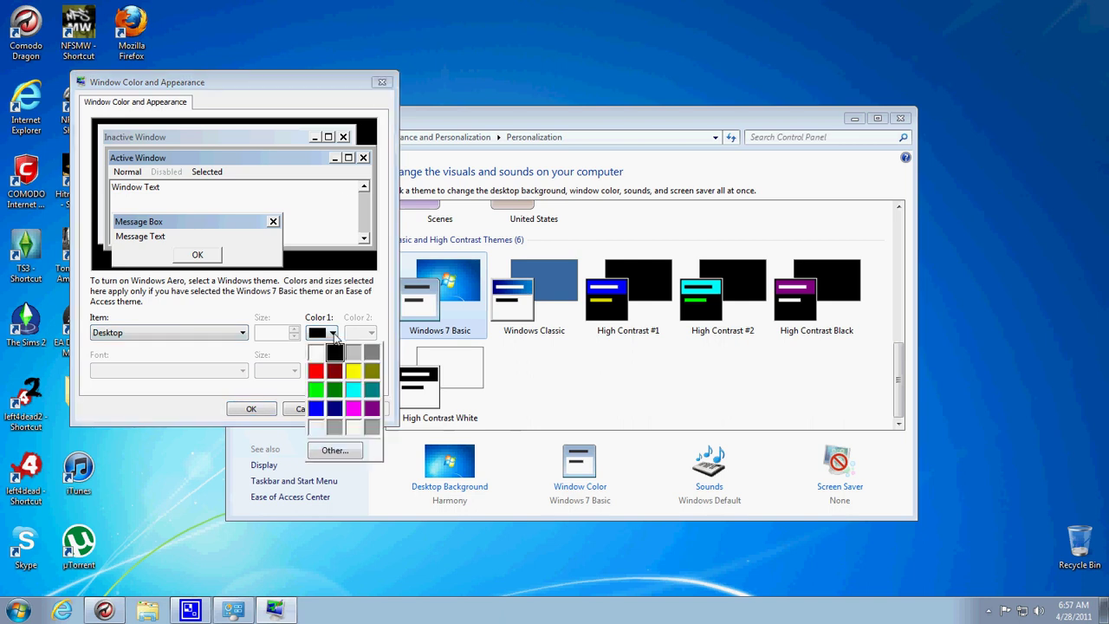
click(329, 313)
click(380, 80)
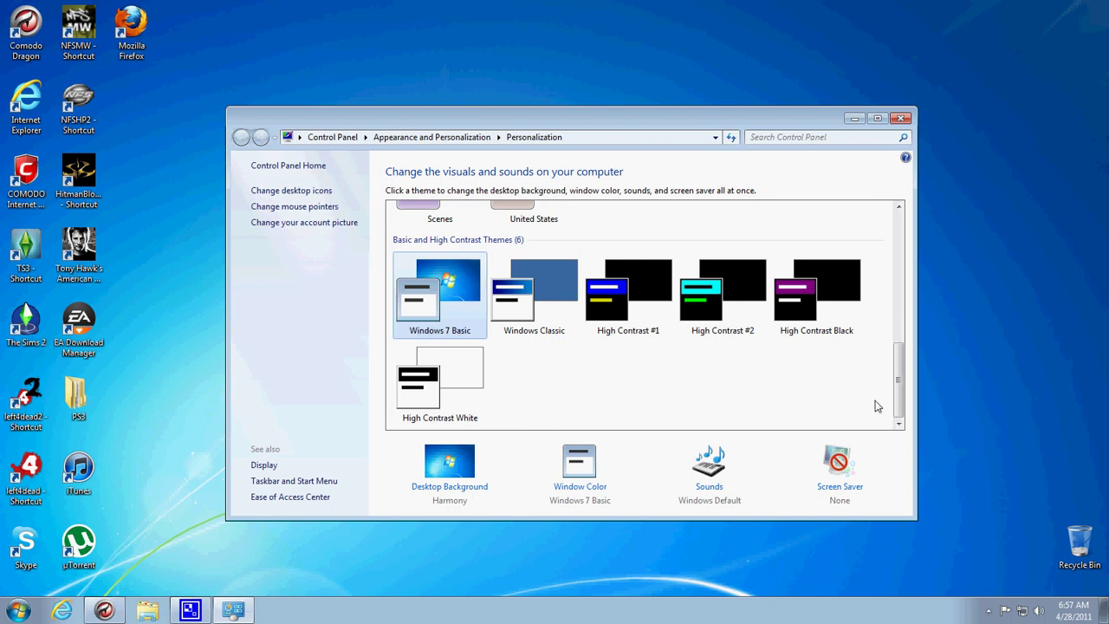
Apply the Aero Windows 7 theme and open Window Color, currently showing Sky.
drag(903, 388, 900, 291)
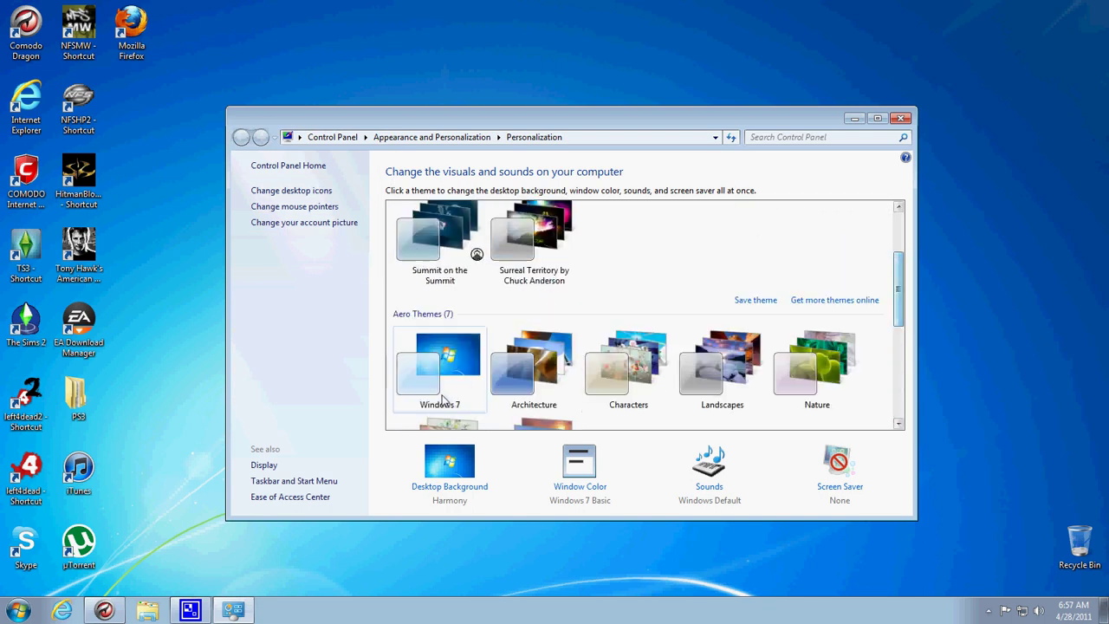
click(464, 362)
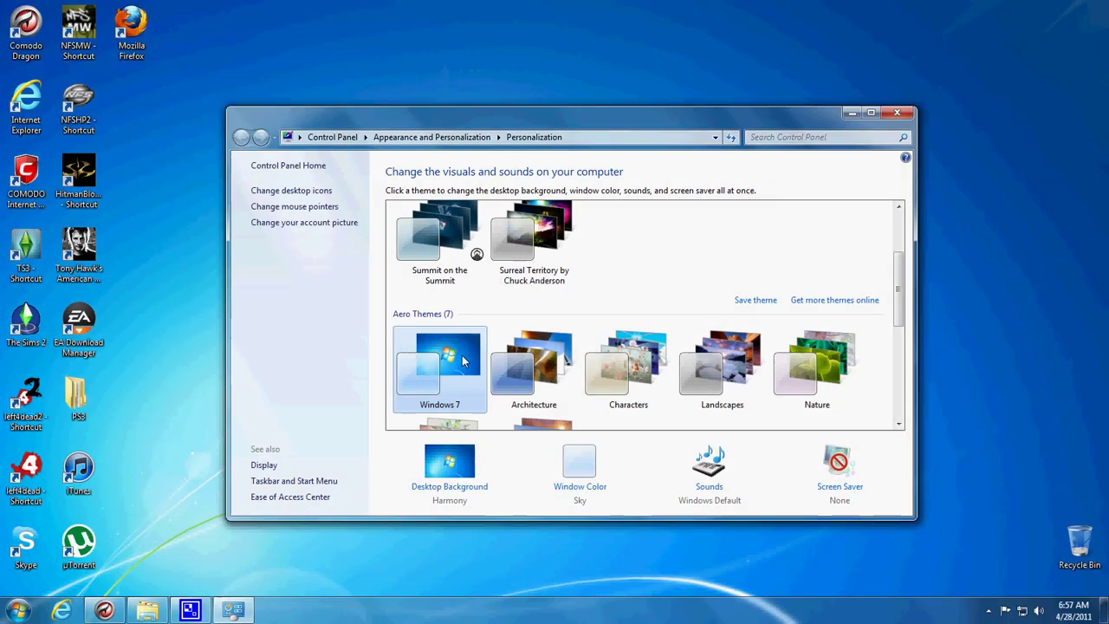
click(594, 490)
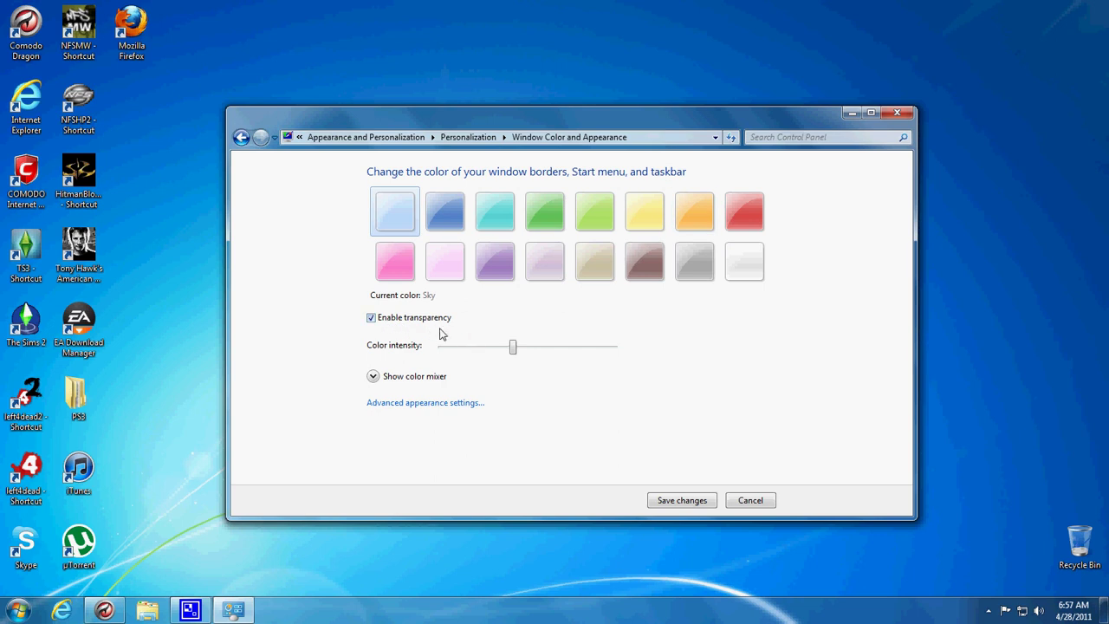
In the color mixer, set brightness, saturation and hue to minimum and intensity to maximum.
click(413, 378)
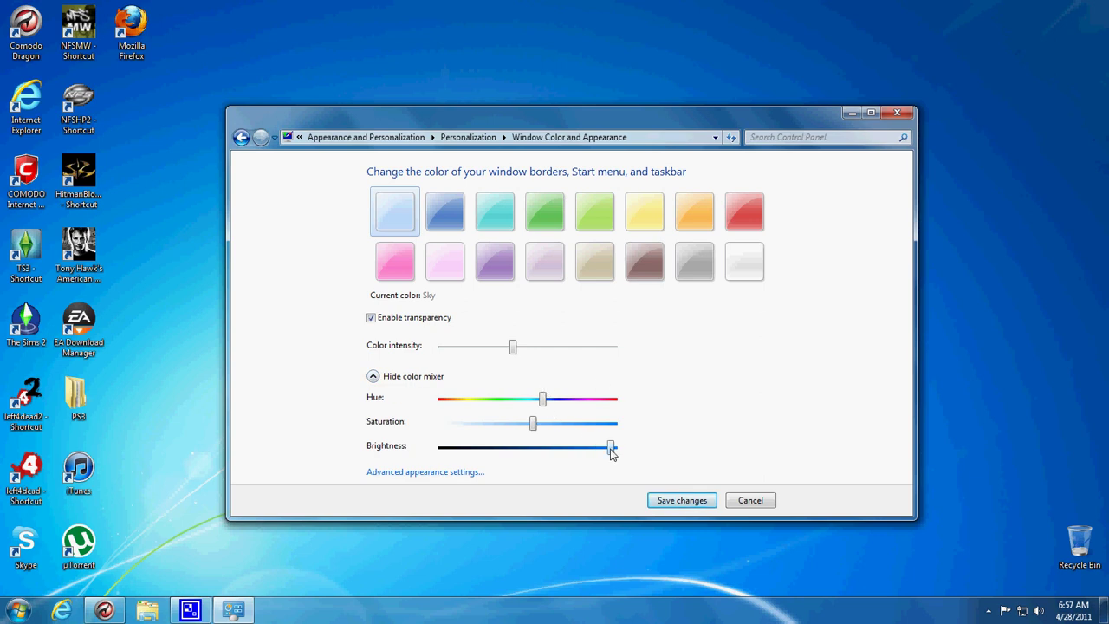
mouse_move(610, 450)
mouse_down()
mouse_move(599, 449)
mouse_move(613, 453)
mouse_up()
drag(613, 451, 434, 448)
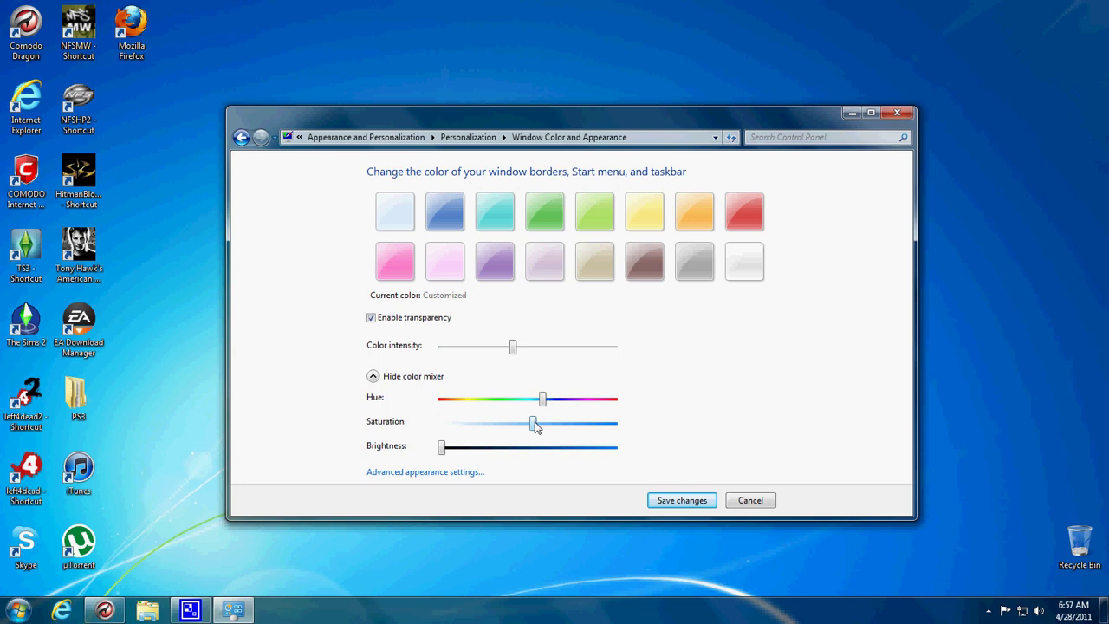
drag(533, 423, 431, 426)
drag(543, 399, 421, 404)
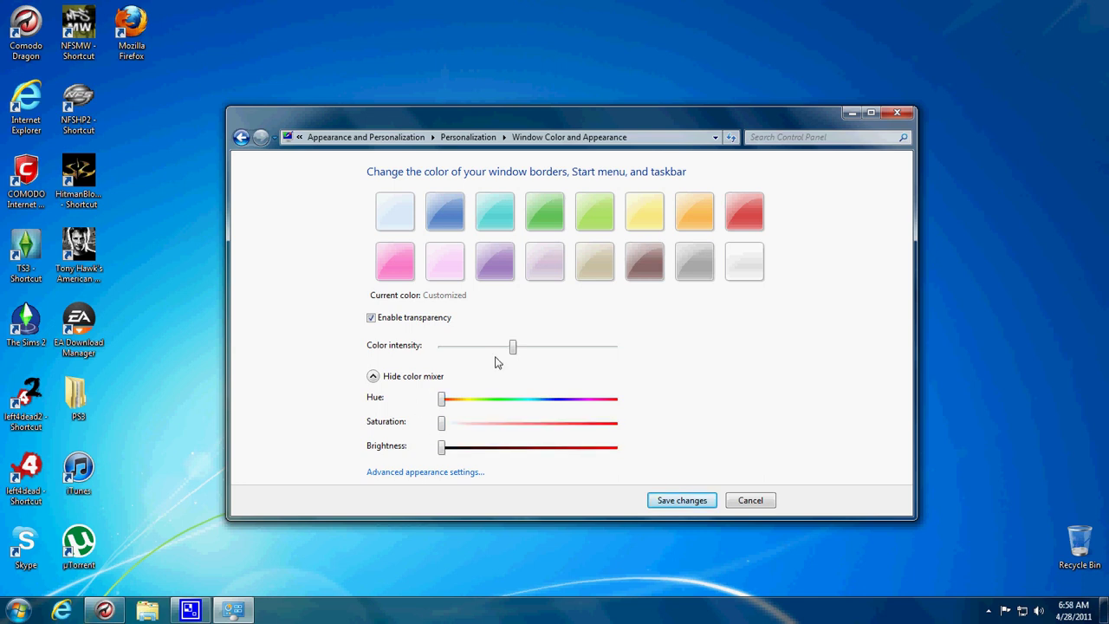
drag(517, 353, 685, 364)
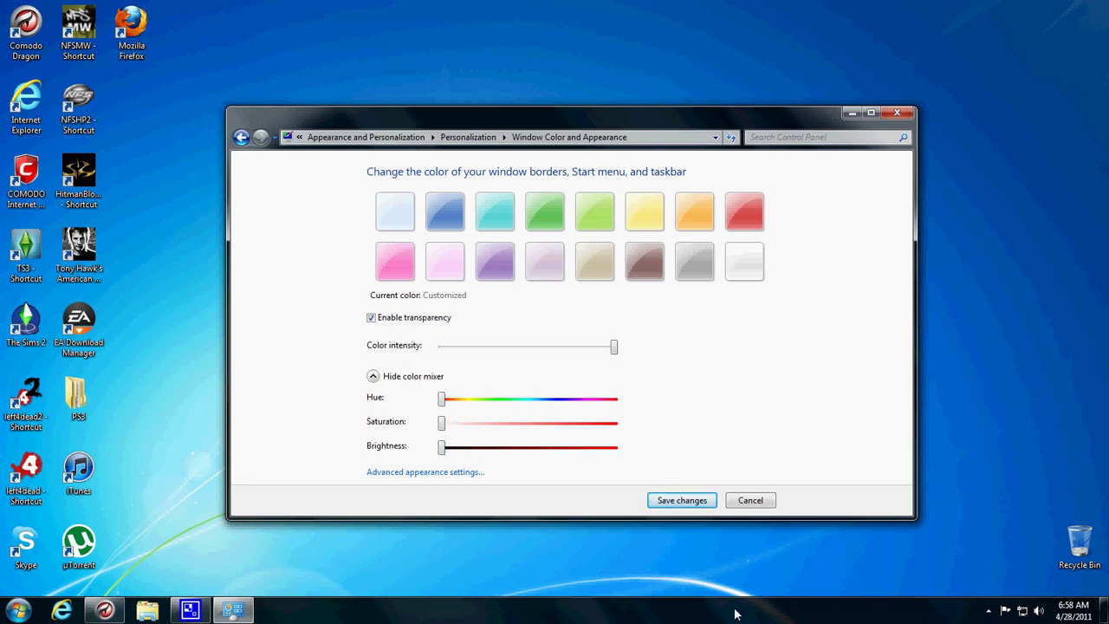
Start from Sky and mix a vivid red with maximum intensity, hue, saturation and brightness.
click(401, 222)
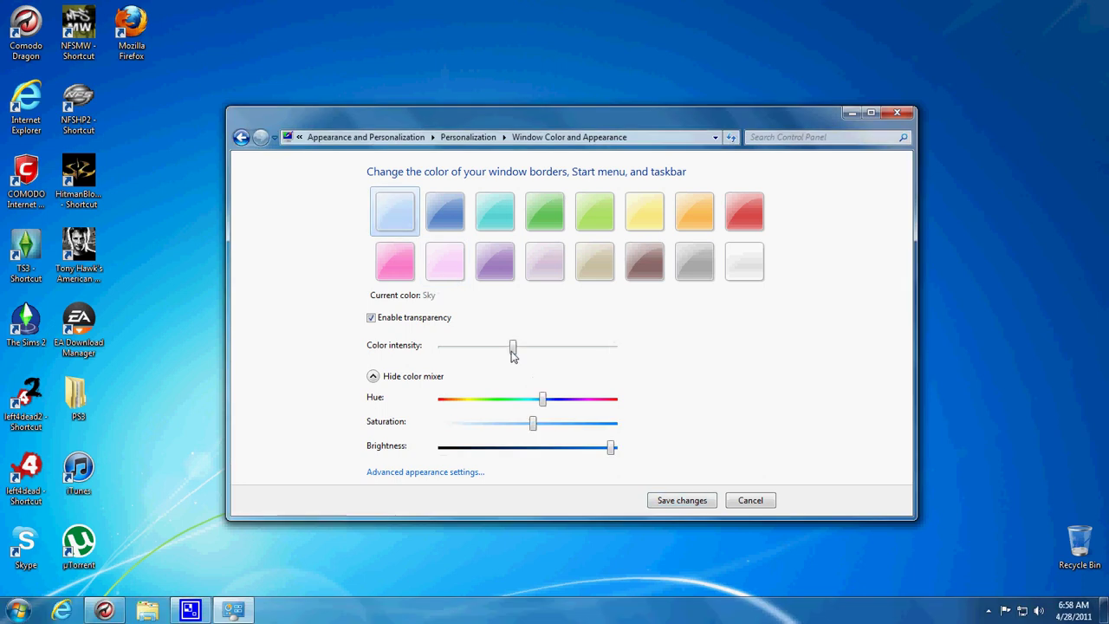
drag(513, 349, 617, 351)
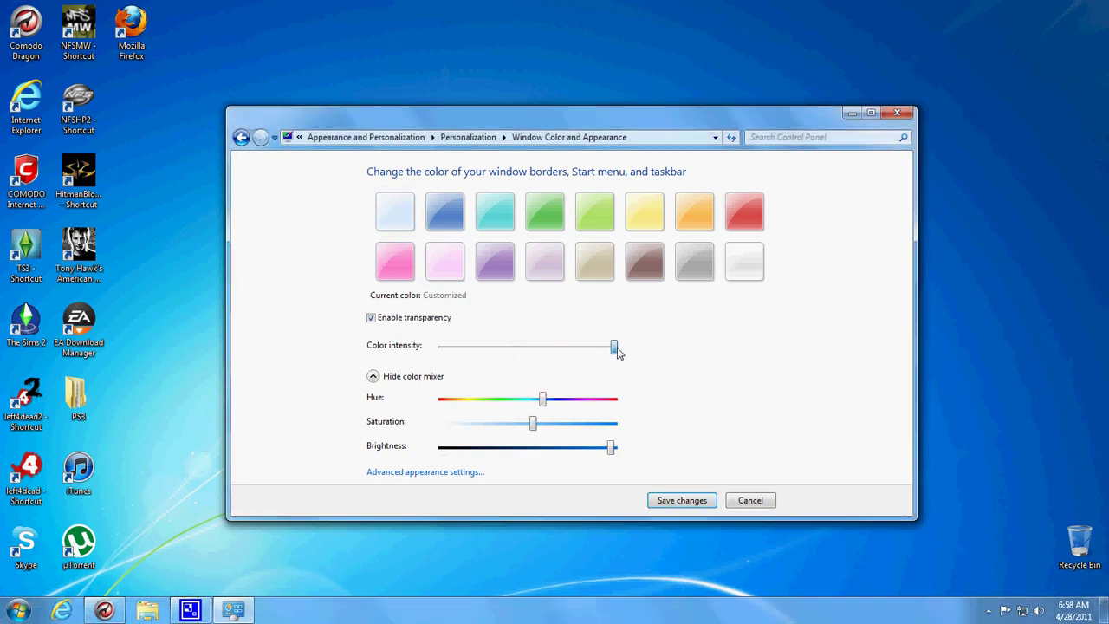
drag(543, 399, 615, 400)
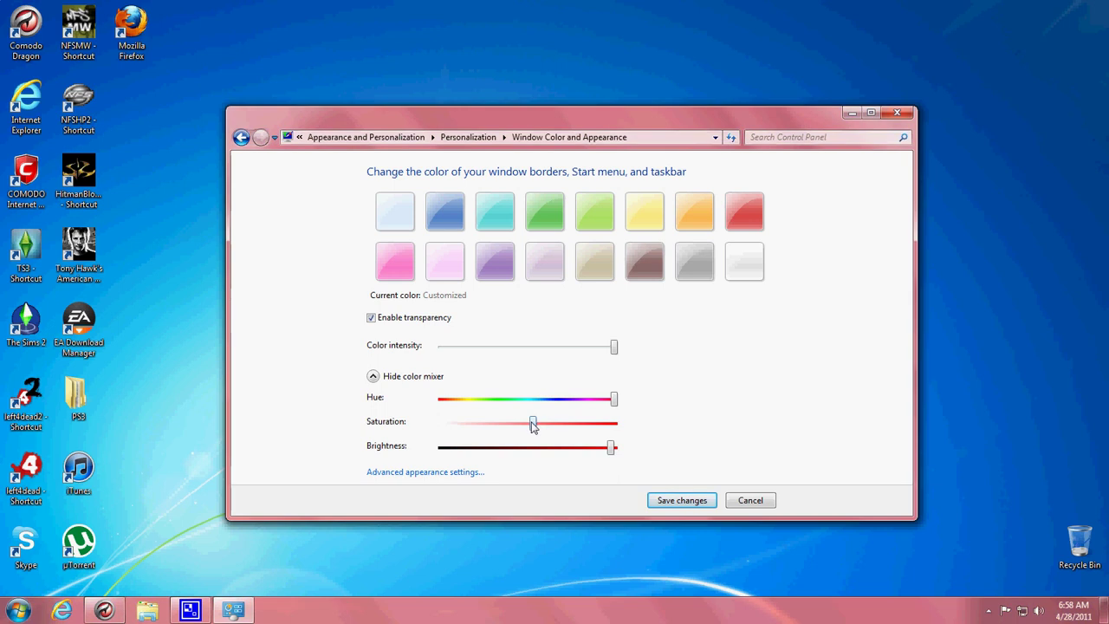
drag(533, 423, 619, 449)
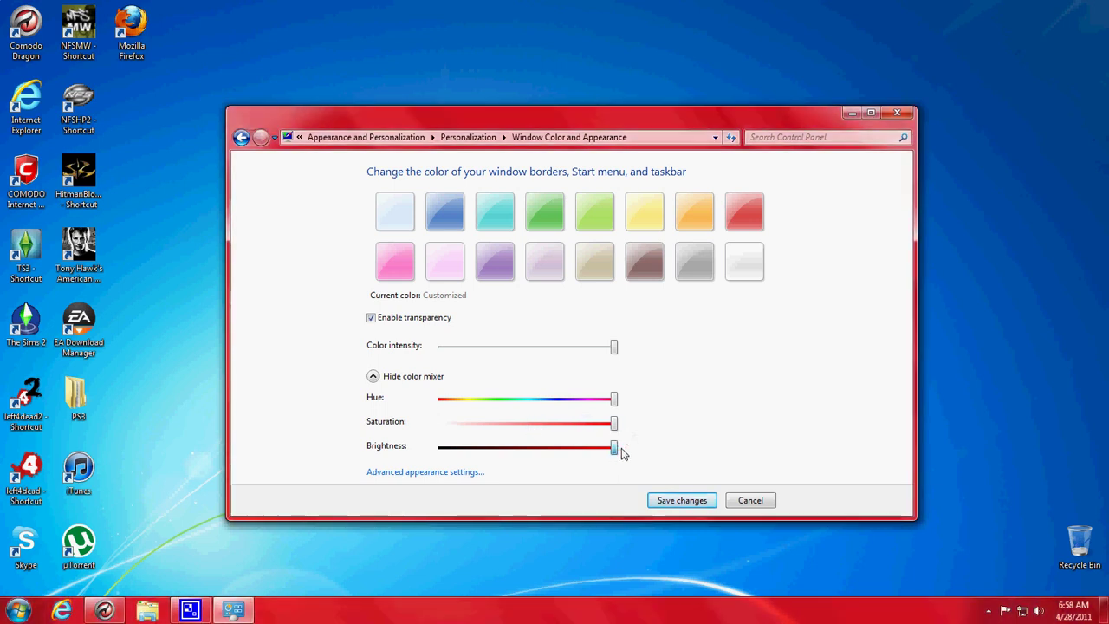
Drag intensity, hue, saturation and brightness all back to their minimum.
drag(613, 347, 416, 344)
drag(615, 399, 446, 399)
drag(613, 423, 460, 423)
drag(614, 447, 483, 398)
drag(569, 418, 438, 394)
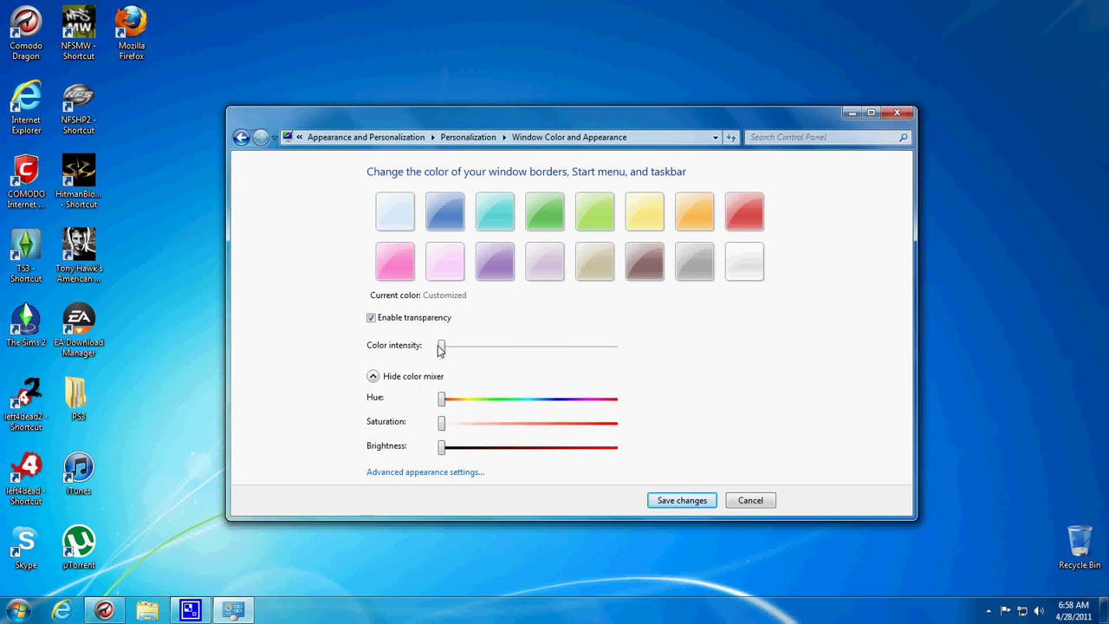
mouse_move(441, 346)
mouse_down()
mouse_move(572, 347)
mouse_move(441, 346)
mouse_up()
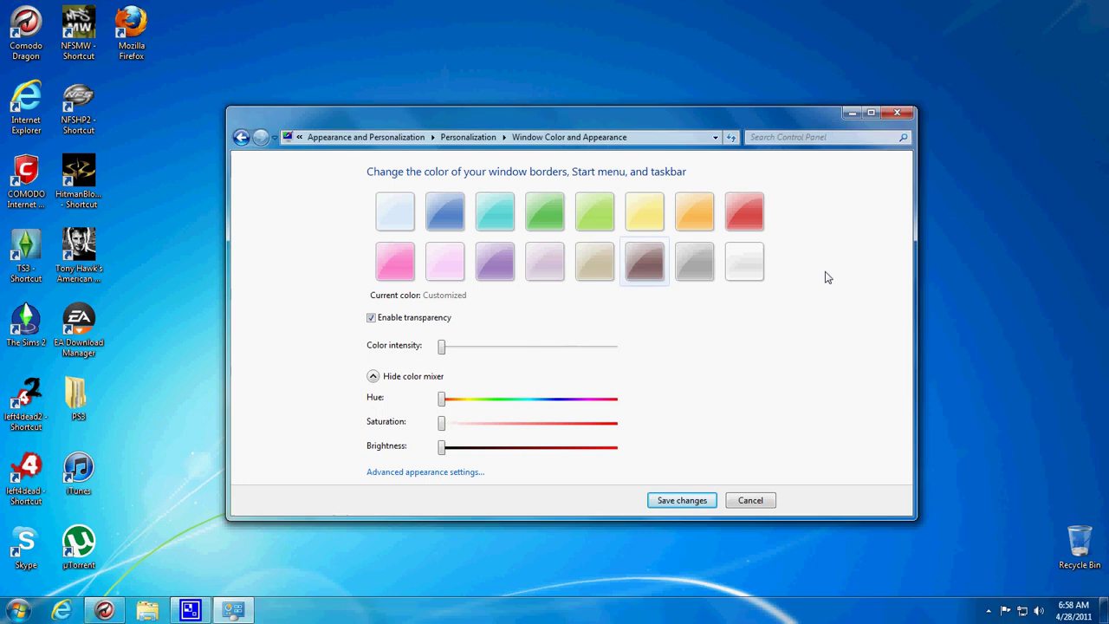
Try Frost at full intensity with transparency toggled, then settle on the Twilight preset.
click(749, 277)
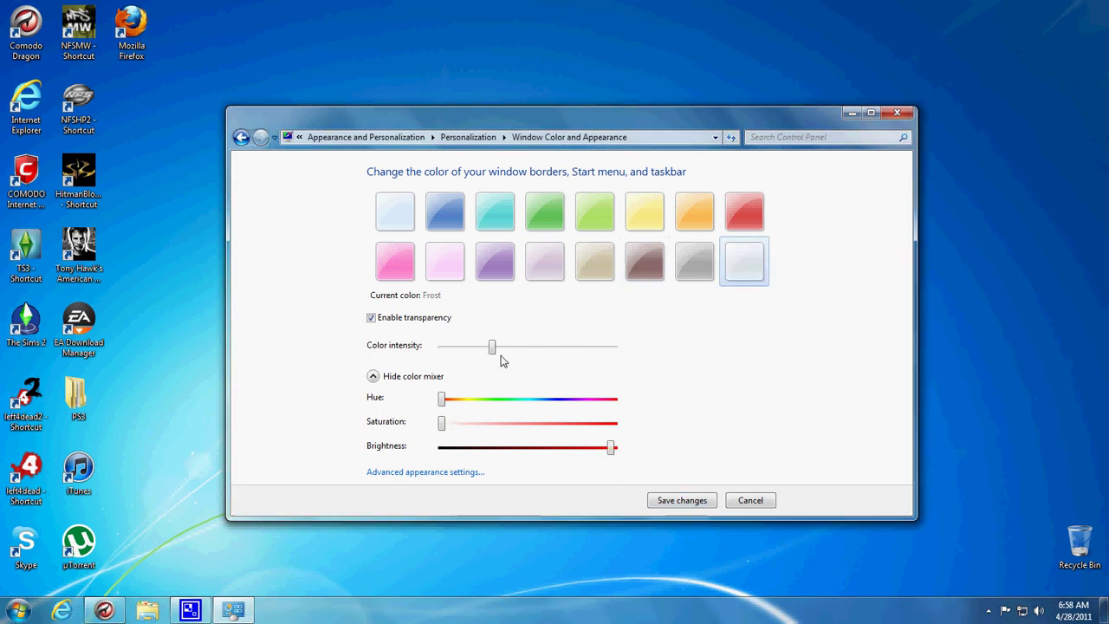
drag(492, 347, 717, 370)
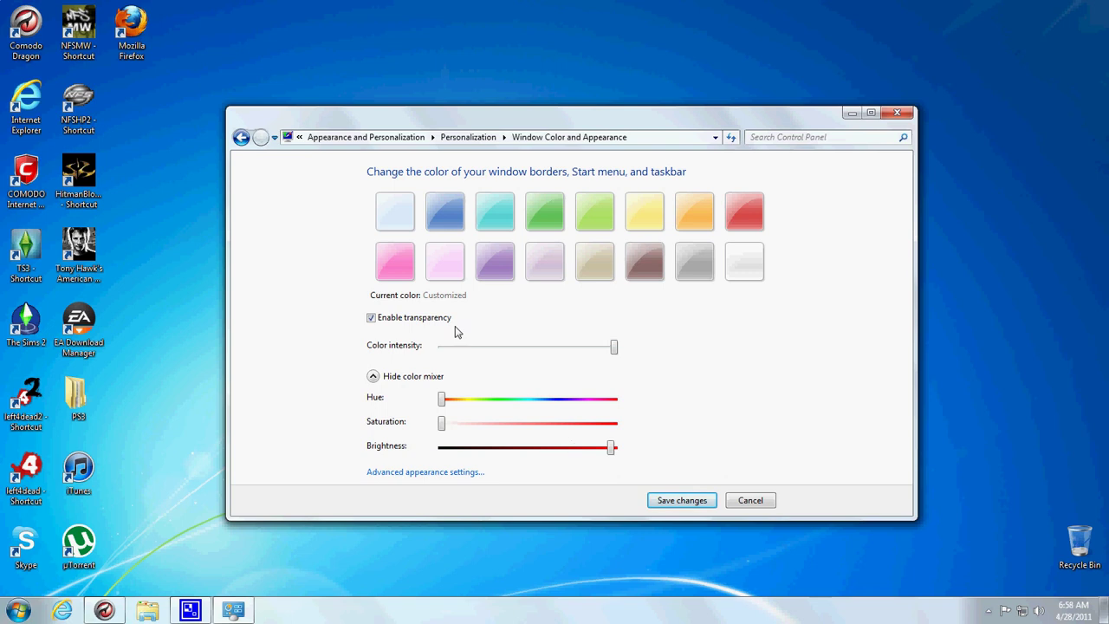
click(371, 318)
click(371, 318)
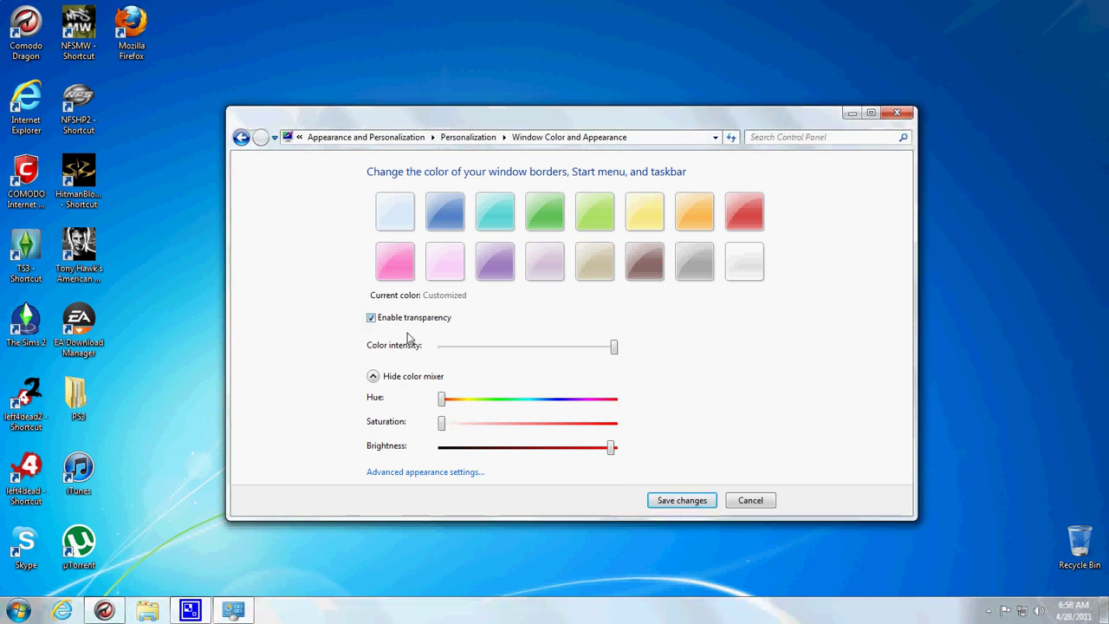
mouse_move(611, 447)
mouse_down()
mouse_move(457, 446)
mouse_move(617, 447)
mouse_up()
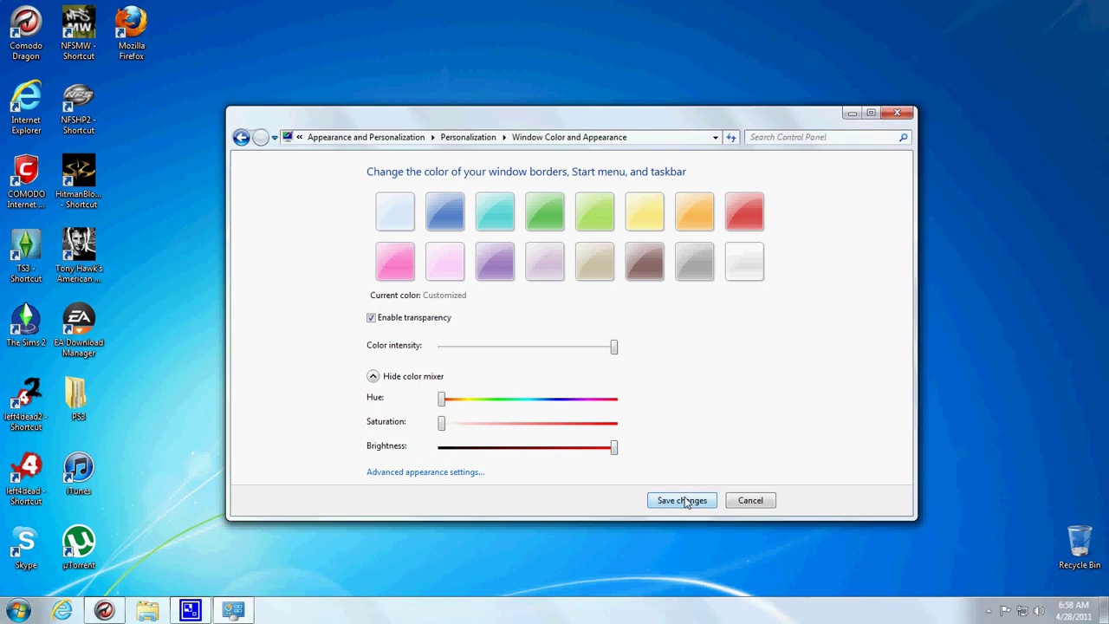
click(454, 218)
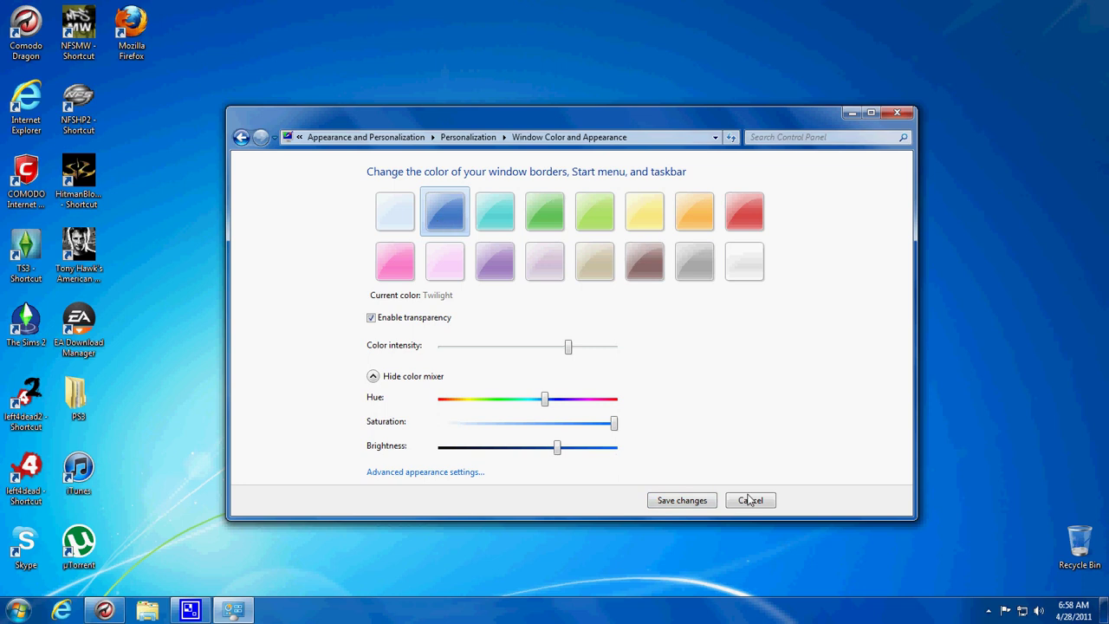